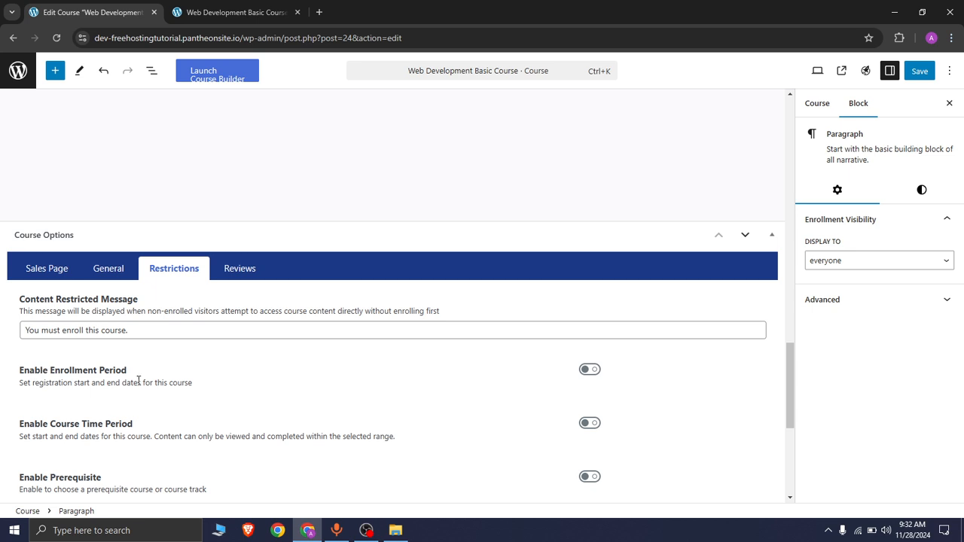
Enable the Enrollment Period option in the course's Restrictions settings and review its date and message fields.
{"action": "left_click", "coordinate": [583, 370]}
{"action": "scroll", "coordinate": [64, 402], "scroll_direction": "down", "scroll_amount": 1}
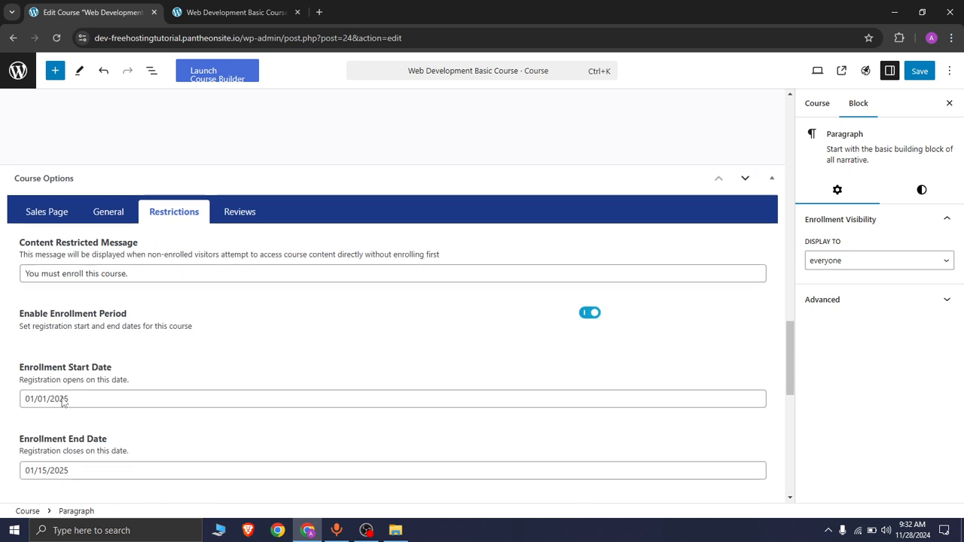
{"action": "scroll", "coordinate": [67, 396], "scroll_direction": "down", "scroll_amount": 2}
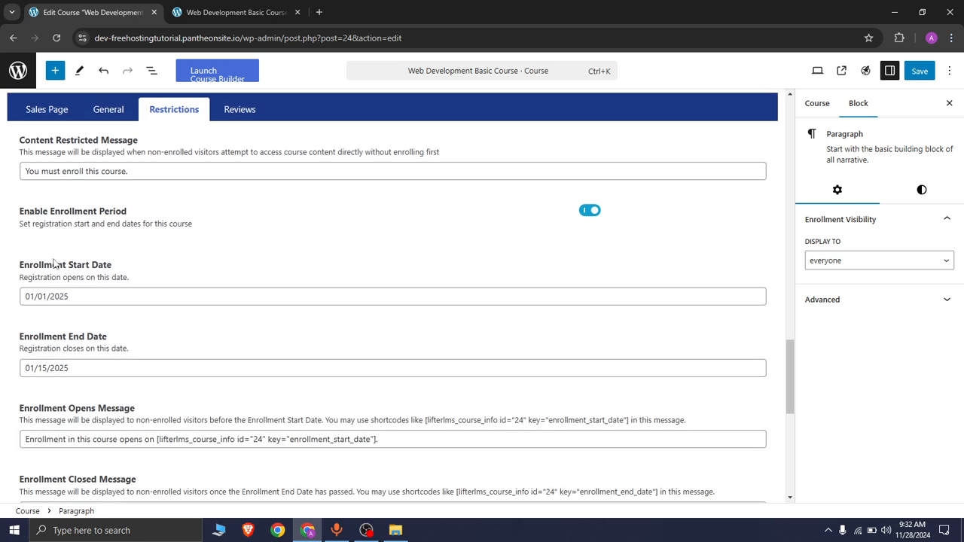
{"action": "scroll", "coordinate": [68, 413], "scroll_direction": "down", "scroll_amount": 2}
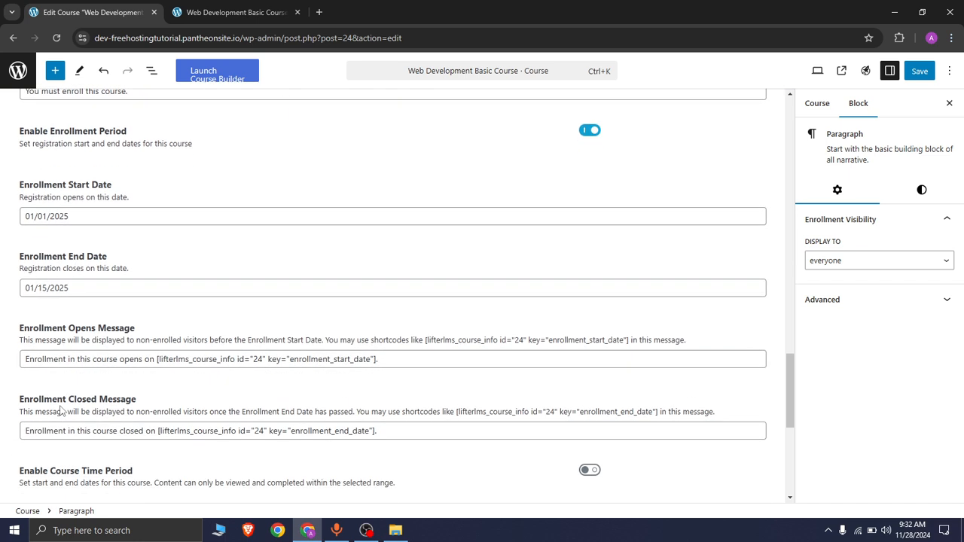
{"action": "scroll", "coordinate": [110, 398], "scroll_direction": "down", "scroll_amount": 1}
{"action": "scroll", "coordinate": [107, 396], "scroll_direction": "up", "scroll_amount": 1}
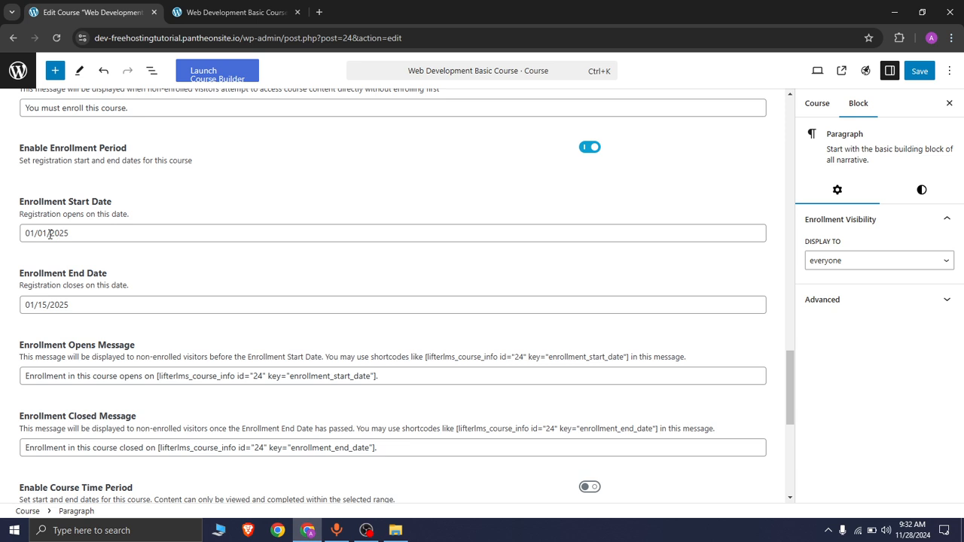
Open the enrollment start and end date pickers without changing them, then save the course.
{"action": "left_click", "coordinate": [133, 236]}
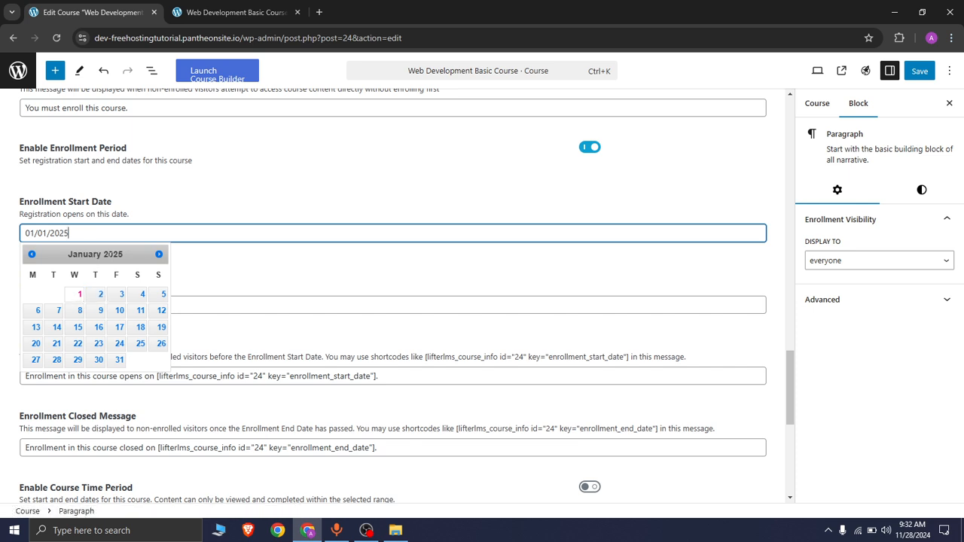
{"action": "left_click", "coordinate": [231, 279]}
{"action": "left_click", "coordinate": [199, 273]}
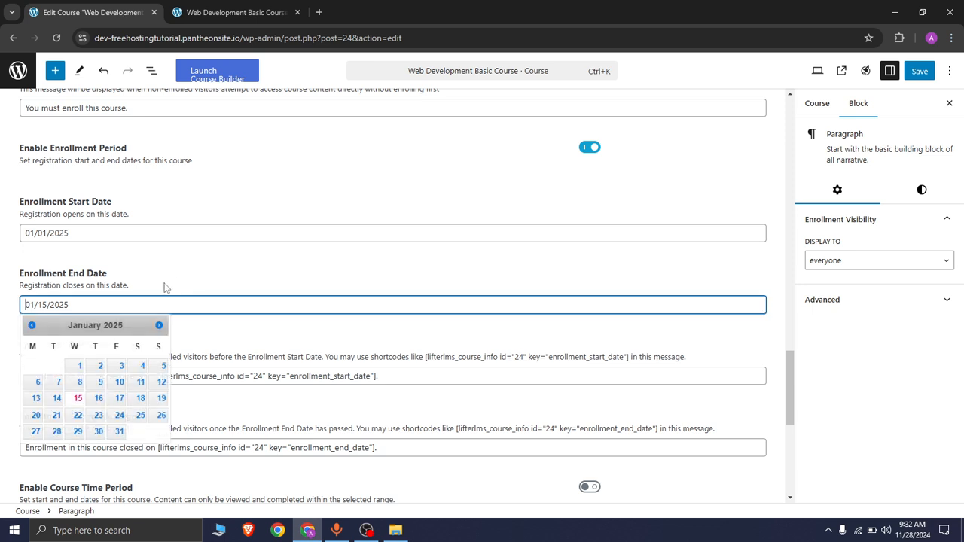
{"action": "scroll", "coordinate": [157, 288], "scroll_direction": "up", "scroll_amount": 1}
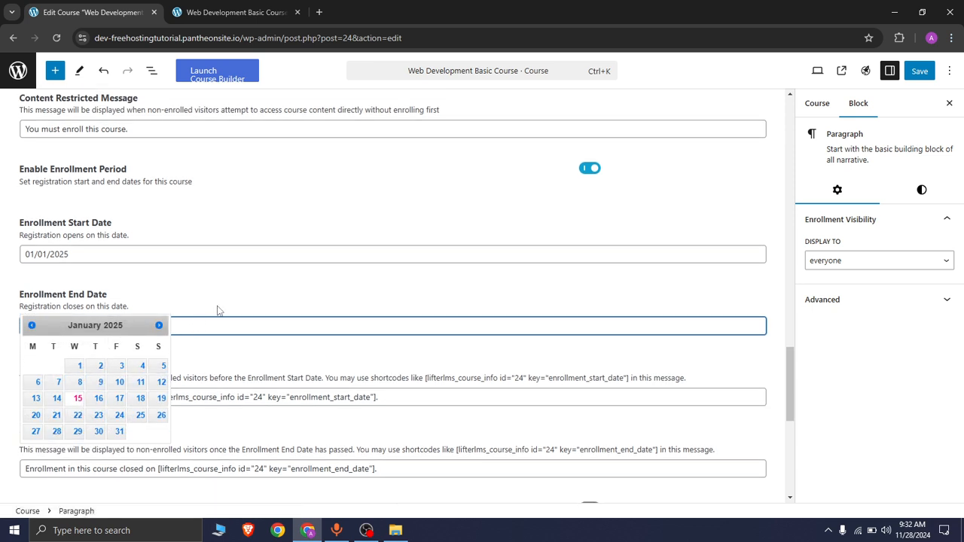
{"action": "left_click", "coordinate": [232, 306]}
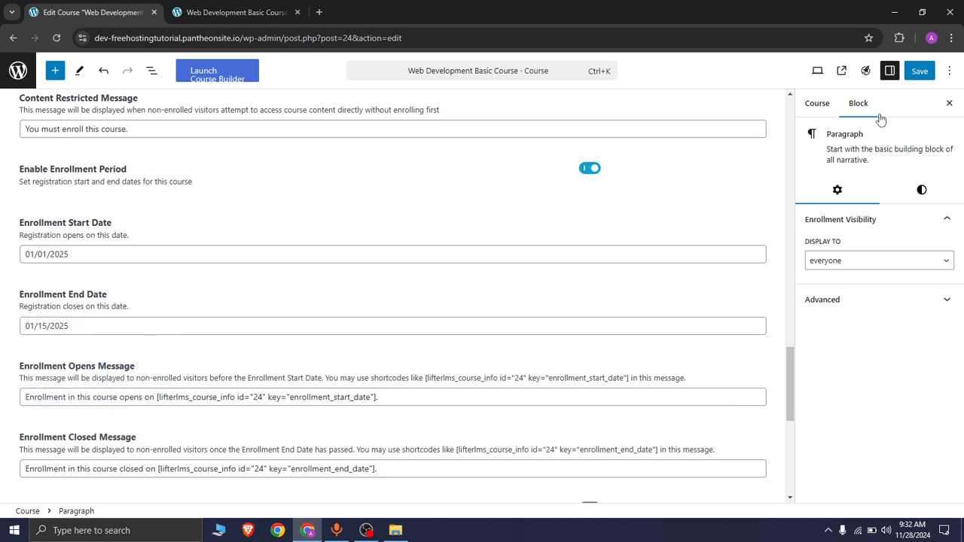
{"action": "left_click", "coordinate": [919, 72]}
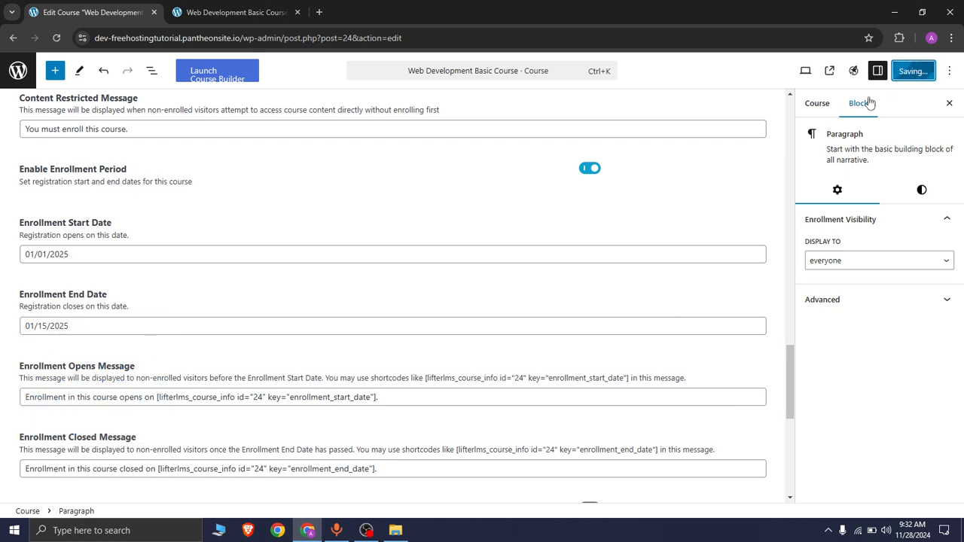
Close the extra tab, open the course's public page and scroll through its content.
{"action": "left_click", "coordinate": [298, 12]}
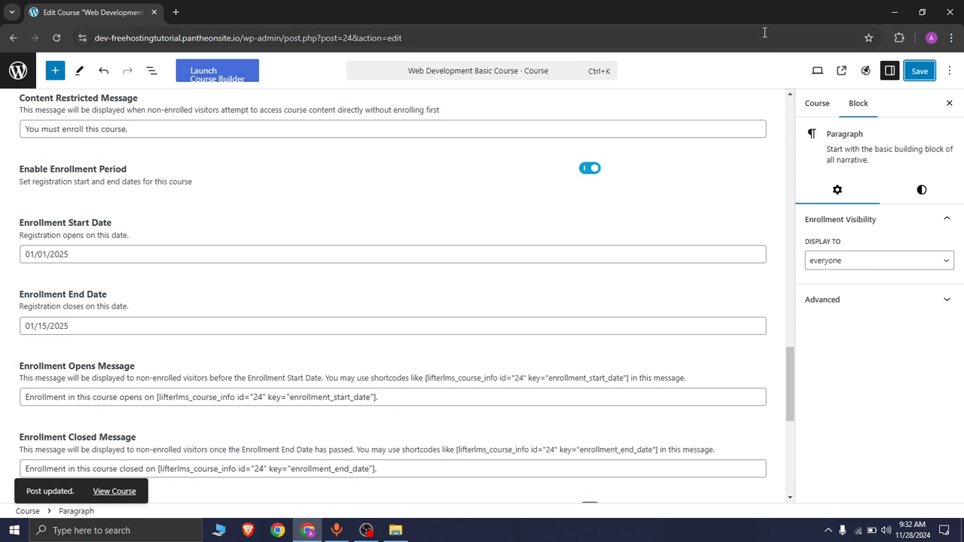
{"action": "left_click", "coordinate": [841, 71]}
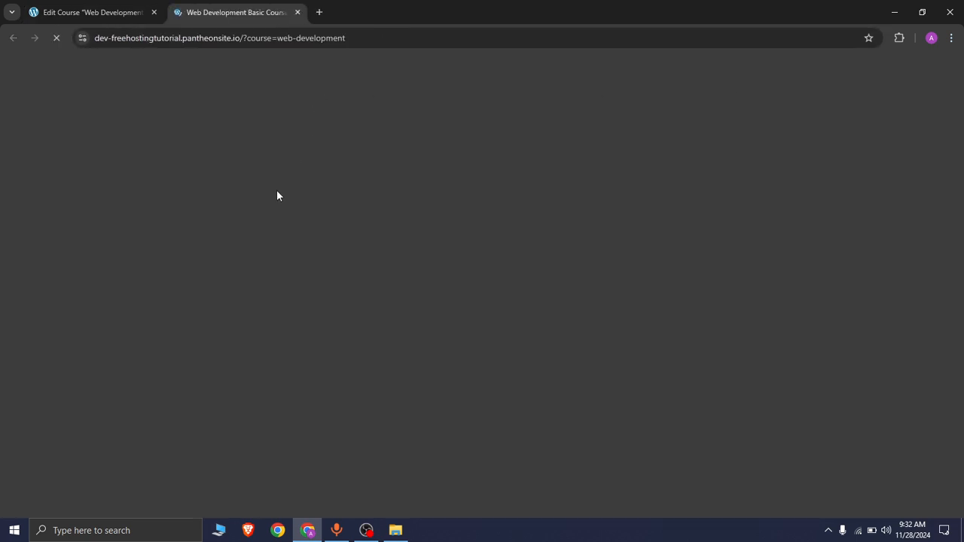
{"action": "scroll", "coordinate": [250, 301], "scroll_direction": "down", "scroll_amount": 12}
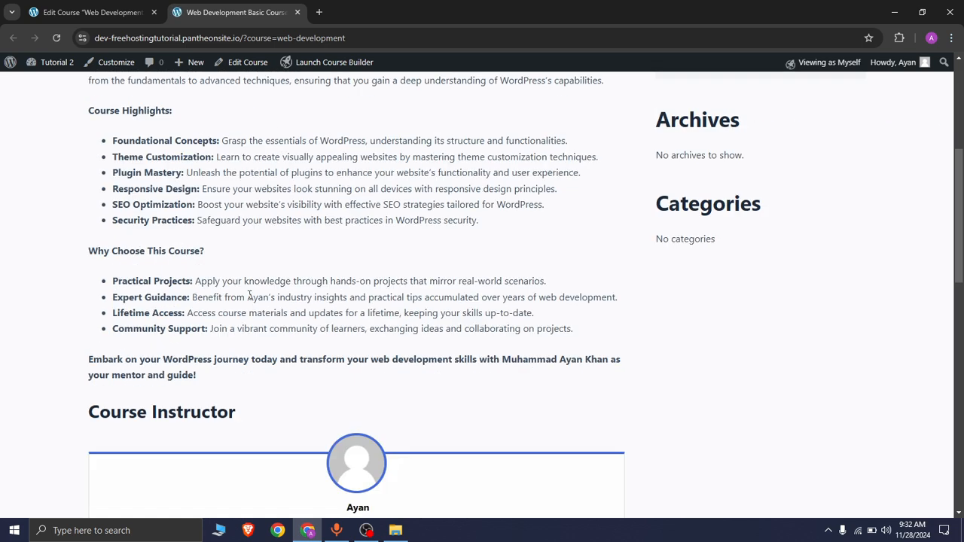
{"action": "scroll", "coordinate": [250, 301], "scroll_direction": "down", "scroll_amount": 2}
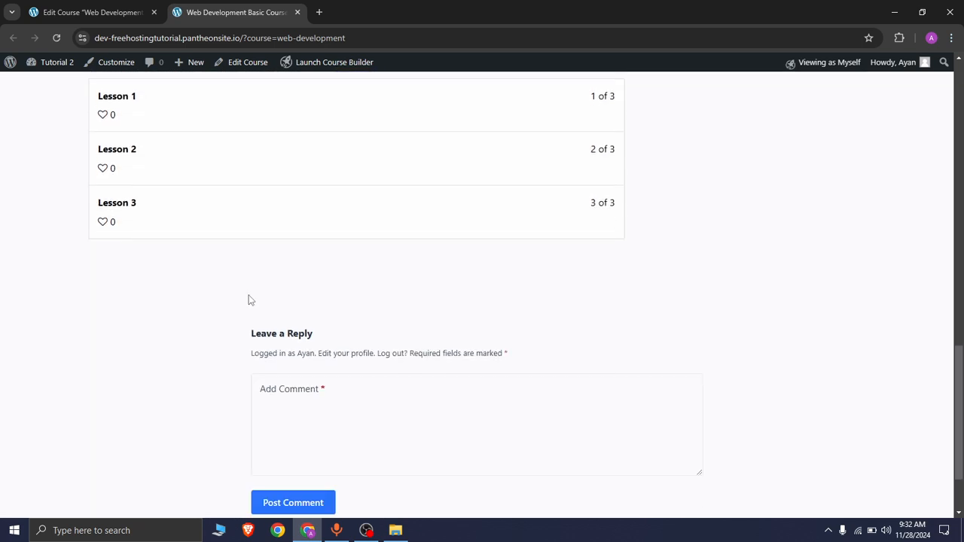
{"action": "scroll", "coordinate": [249, 299], "scroll_direction": "up", "scroll_amount": 10}
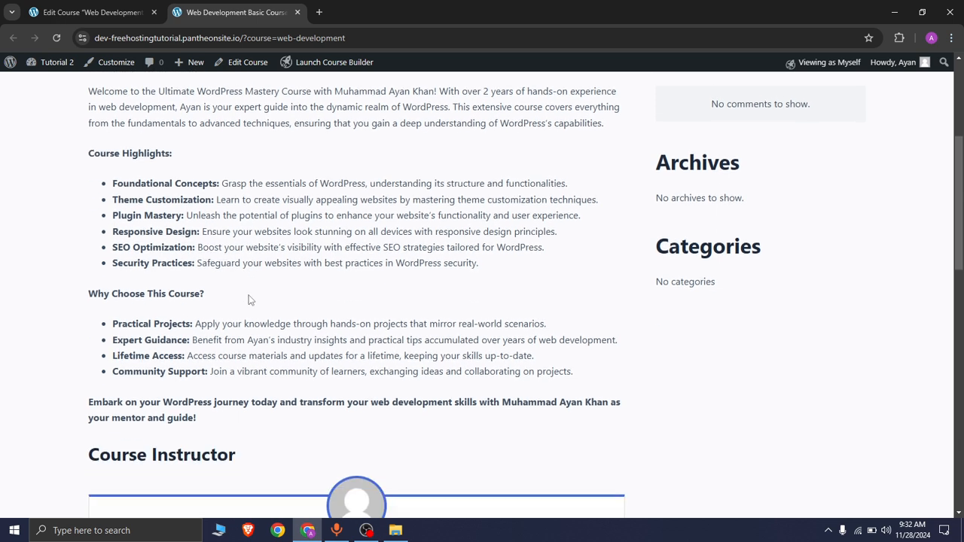
{"action": "scroll", "coordinate": [249, 299], "scroll_direction": "down", "scroll_amount": 4}
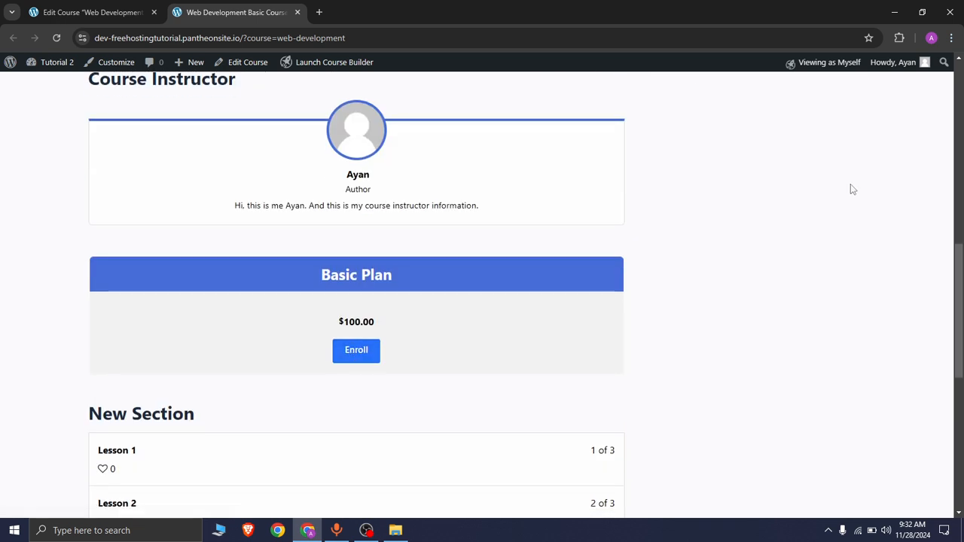
Switch the course page to View as Visitor and examine the enrollment notice shown above the lessons.
{"action": "mouse_move", "coordinate": [825, 68]}
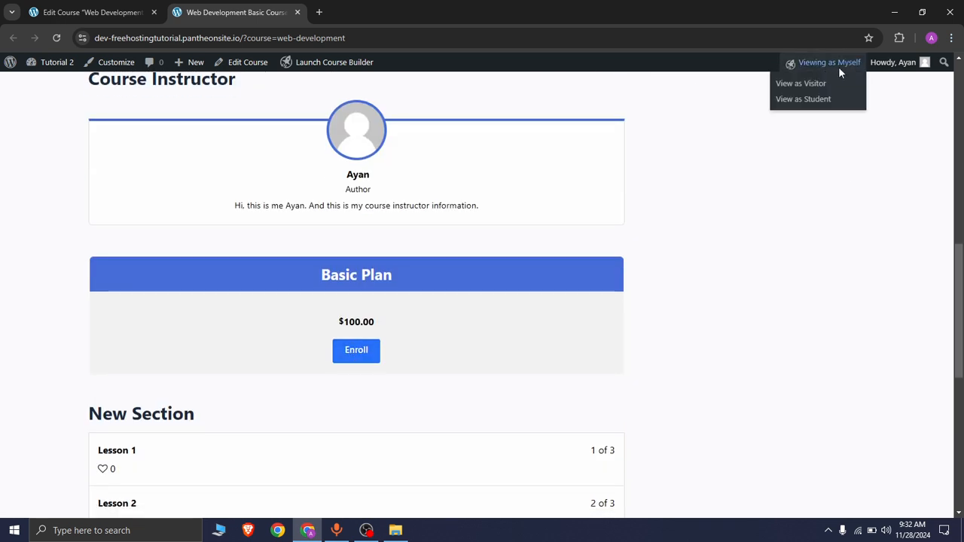
{"action": "left_click", "coordinate": [802, 88]}
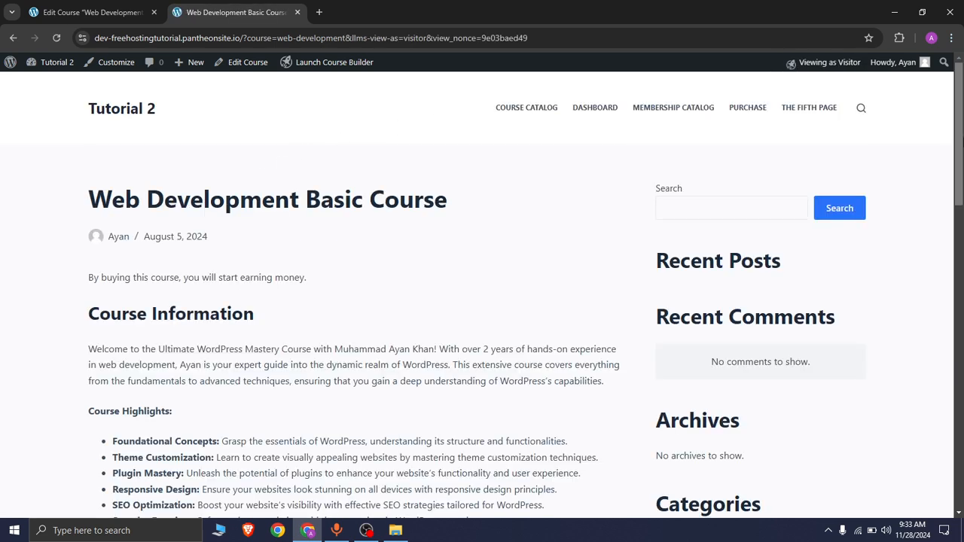
{"action": "scroll", "coordinate": [922, 255], "scroll_direction": "down", "scroll_amount": 10}
{"action": "scroll", "coordinate": [902, 351], "scroll_direction": "up", "scroll_amount": 2}
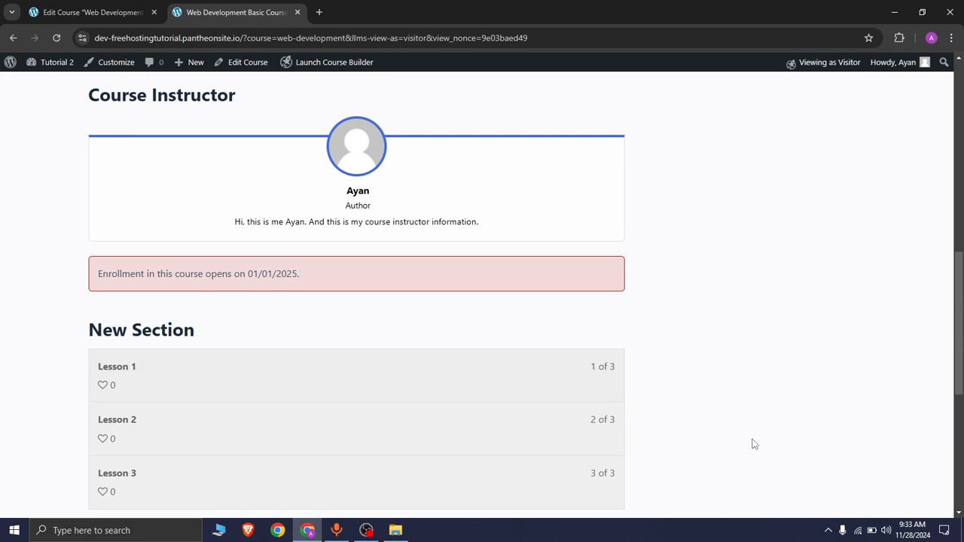
{"action": "mouse_move", "coordinate": [911, 530]}
{"action": "left_click_drag", "start_coordinate": [99, 274], "coordinate": [222, 278]}
{"action": "left_click_drag", "start_coordinate": [111, 273], "coordinate": [280, 277]}
{"action": "left_click", "coordinate": [259, 274]}
Compare the visitor enrollment notice with the Enrollment Opens Message text and shortcode in the editor.
{"action": "left_click", "coordinate": [87, 9]}
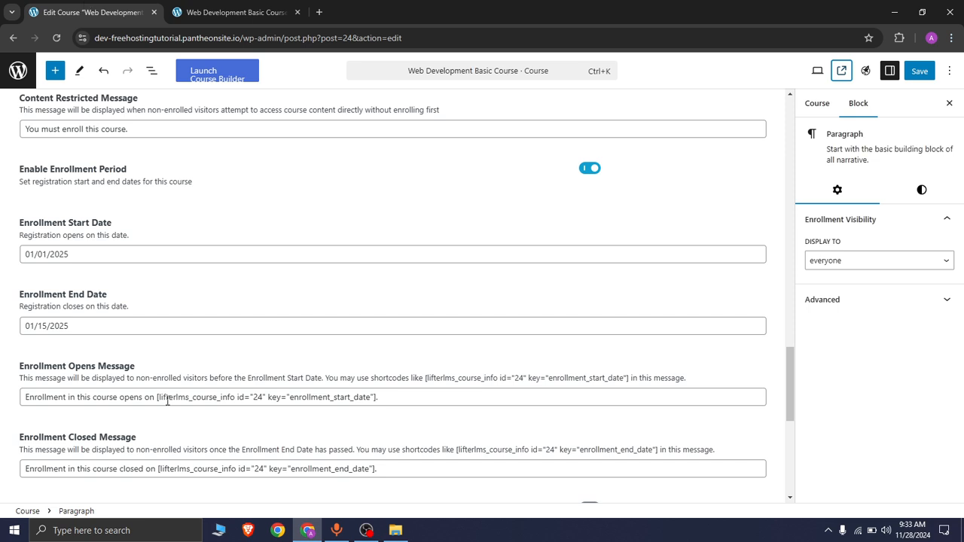
{"action": "left_click", "coordinate": [187, 16]}
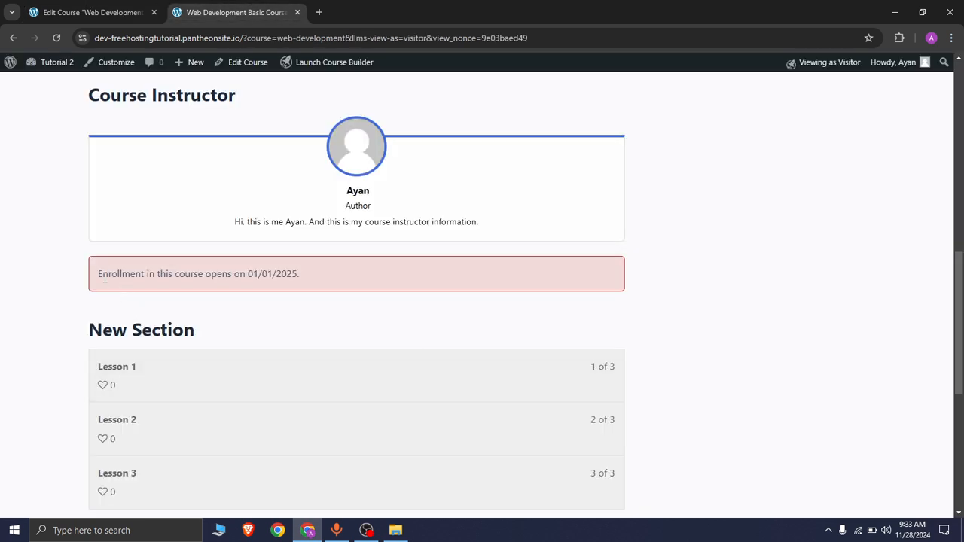
{"action": "left_click_drag", "start_coordinate": [105, 277], "coordinate": [278, 276]}
{"action": "left_click", "coordinate": [225, 268]}
{"action": "left_click", "coordinate": [87, 12]}
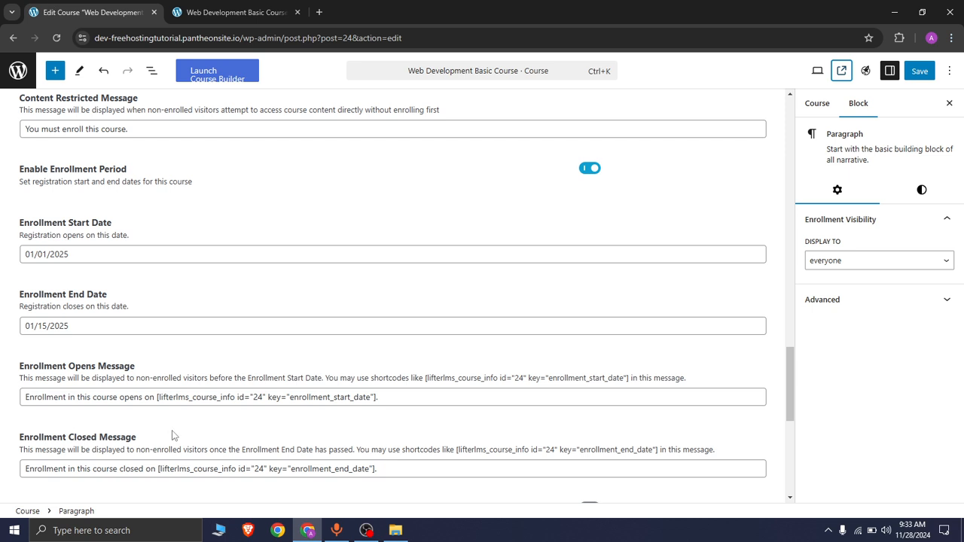
{"action": "left_click_drag", "start_coordinate": [24, 397], "coordinate": [154, 412]}
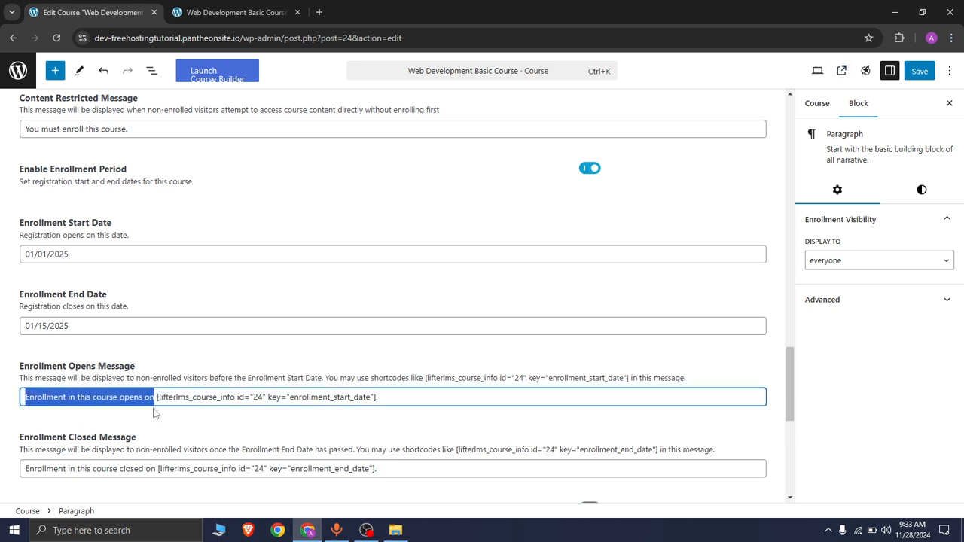
{"action": "left_click_drag", "start_coordinate": [380, 397], "coordinate": [158, 406]}
{"action": "left_click", "coordinate": [228, 394]}
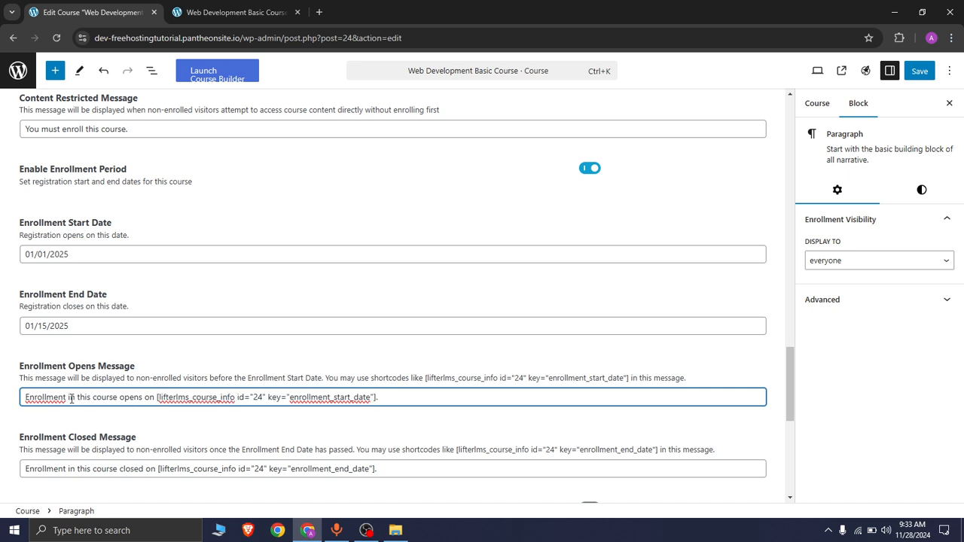
{"action": "left_click_drag", "start_coordinate": [156, 397], "coordinate": [377, 396]}
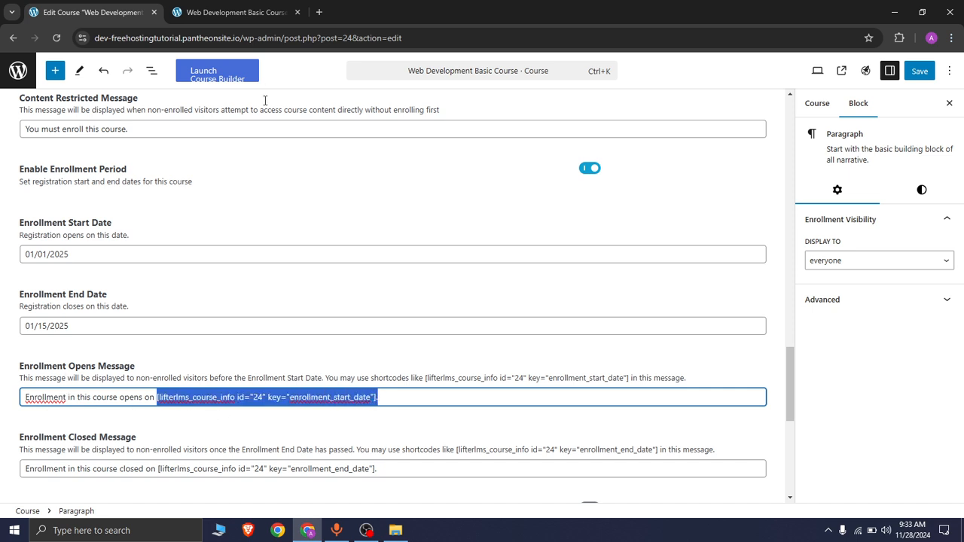
Compare the notice again and examine the Enrollment Closed Message shortcode and end date field.
{"action": "left_click", "coordinate": [233, 12]}
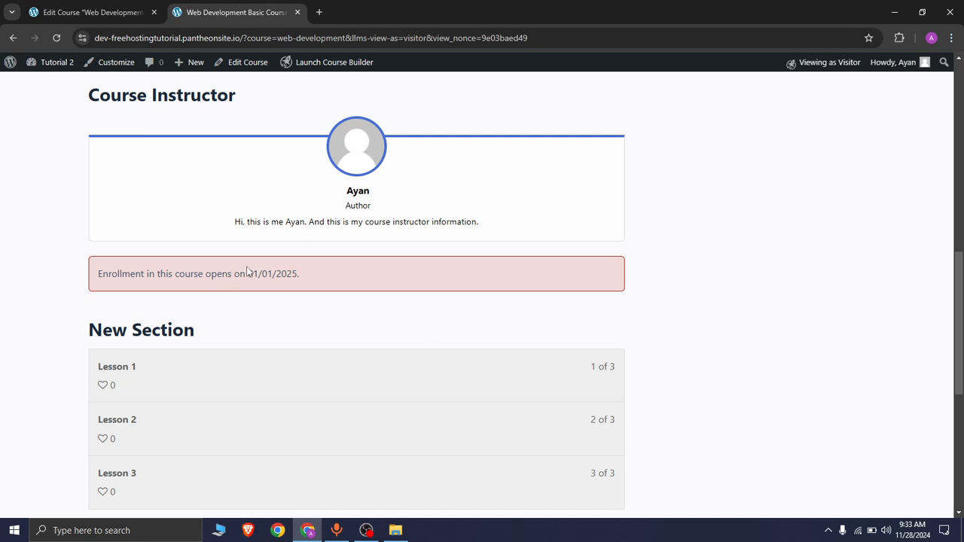
{"action": "left_click_drag", "start_coordinate": [247, 272], "coordinate": [307, 265]}
{"action": "left_click", "coordinate": [98, 9]}
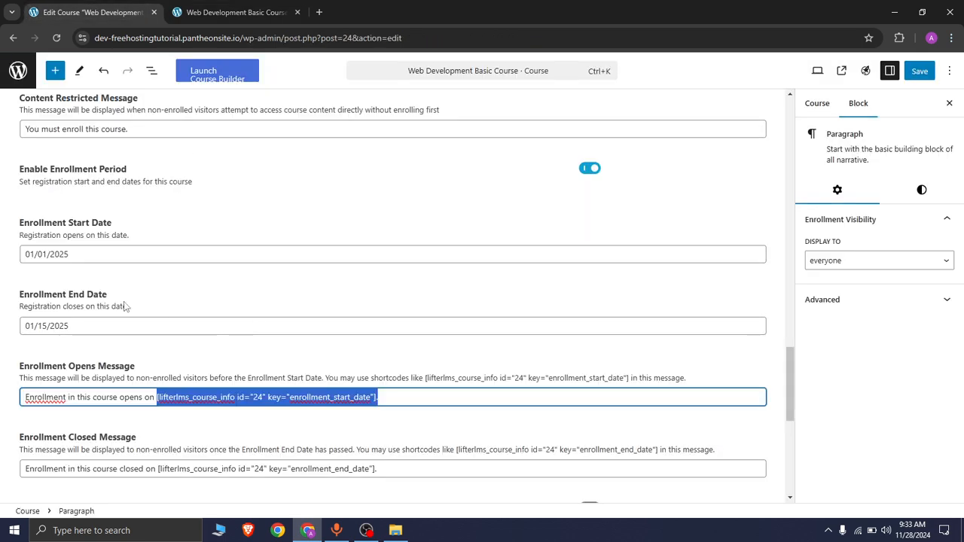
{"action": "left_click", "coordinate": [149, 326]}
{"action": "left_click", "coordinate": [162, 469]}
{"action": "left_click_drag", "start_coordinate": [160, 469], "coordinate": [381, 486]}
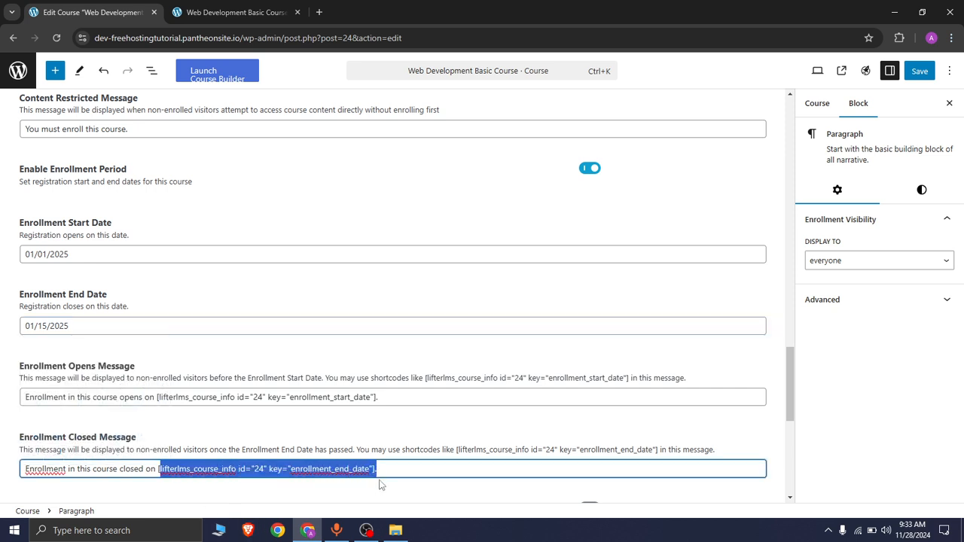
{"action": "left_click_drag", "start_coordinate": [66, 299], "coordinate": [114, 303]}
{"action": "left_click", "coordinate": [94, 326]}
{"action": "left_click", "coordinate": [239, 314]}
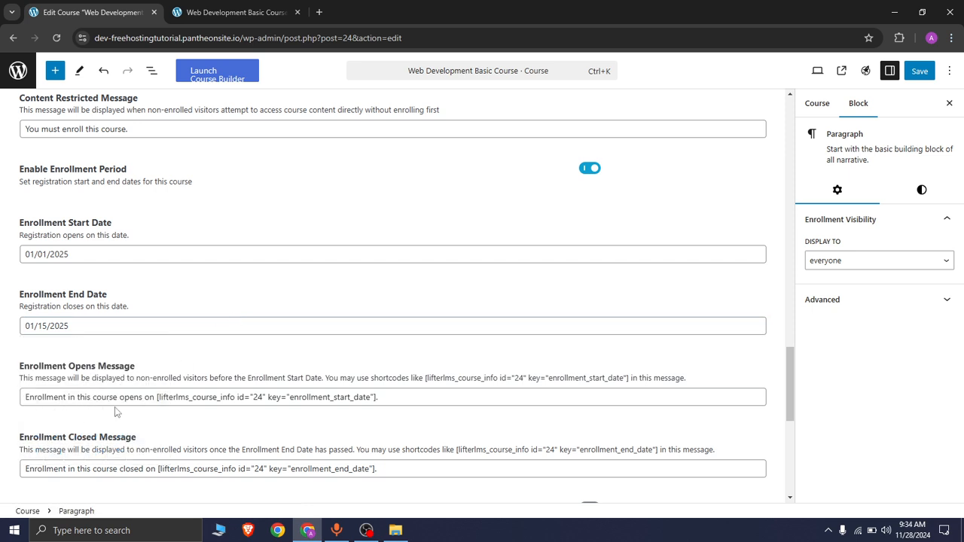
Change the Enrollment Opens Message to read "Enrollment in this course will open on" before the shortcode, and save.
{"action": "left_click", "coordinate": [121, 399]}
{"action": "type", "text": "will"}
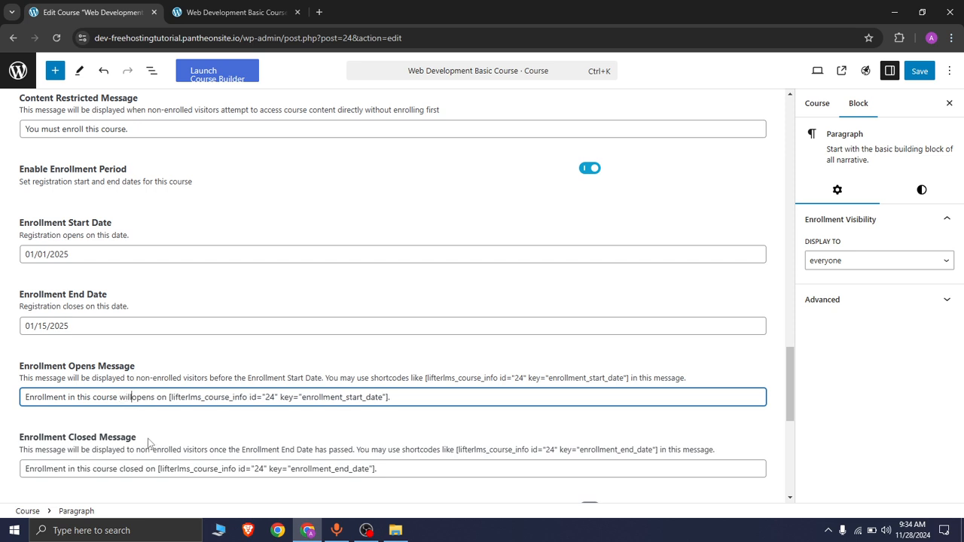
{"action": "left_click", "coordinate": [158, 401]}
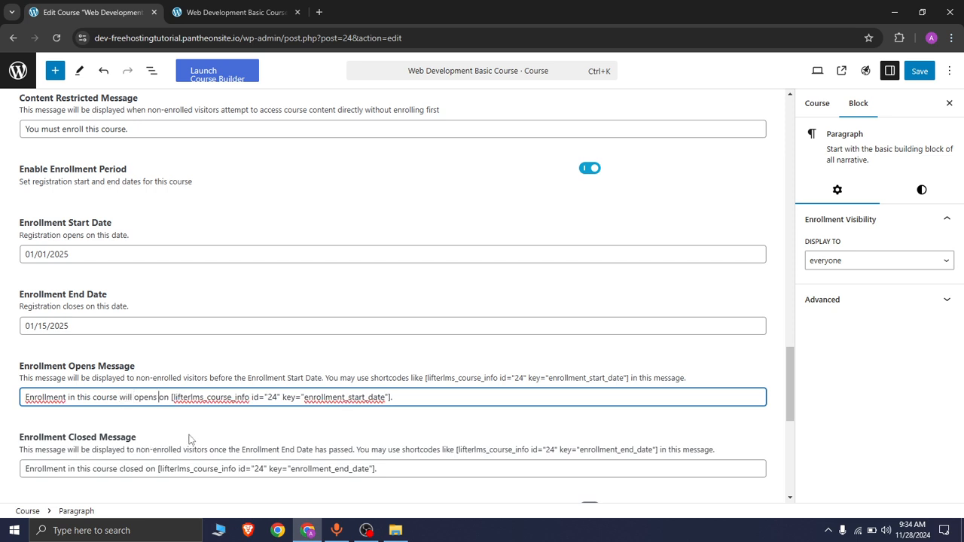
{"action": "key", "text": "BackSpace"}
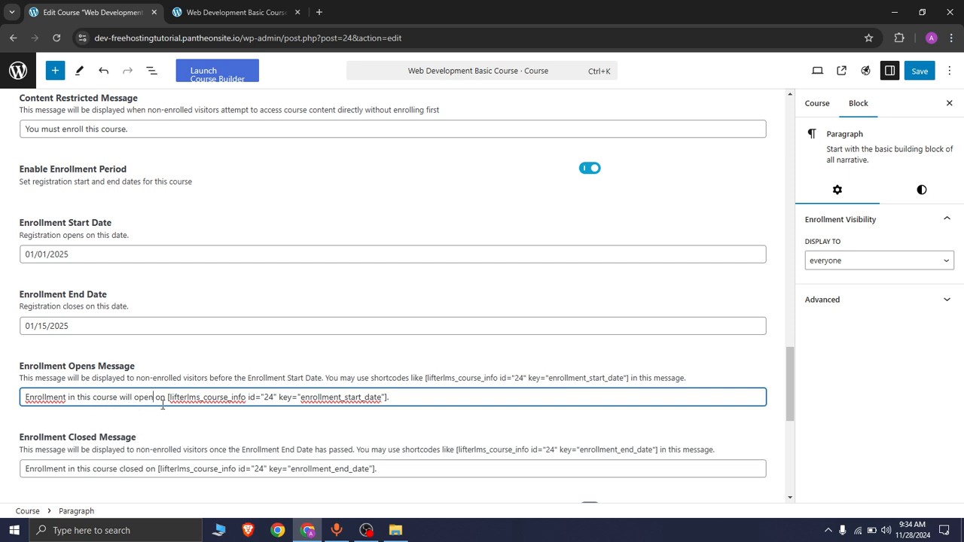
{"action": "left_click", "coordinate": [922, 75]}
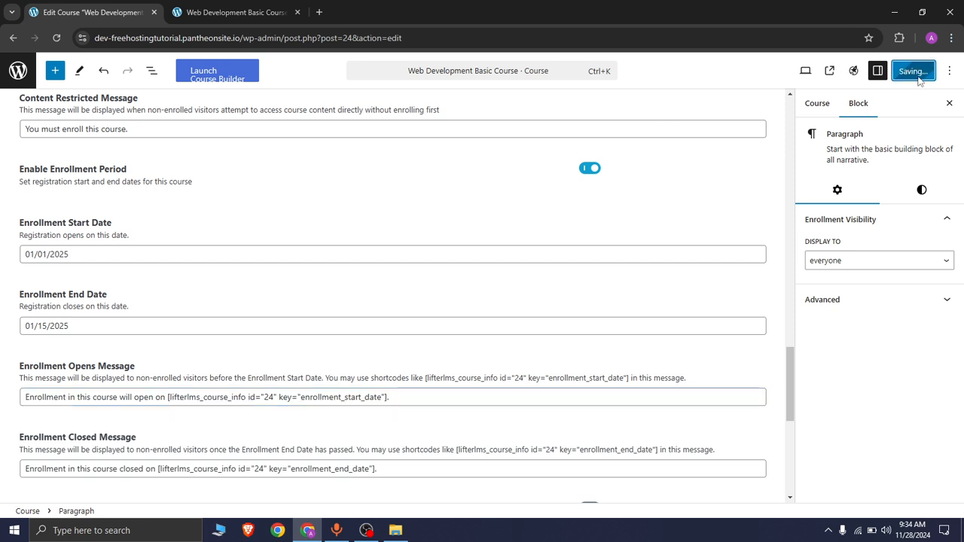
Reload the visitor view of the course page, examine the updated enrollment notice, and return to the editor.
{"action": "left_click", "coordinate": [233, 13]}
{"action": "left_click", "coordinate": [56, 38]}
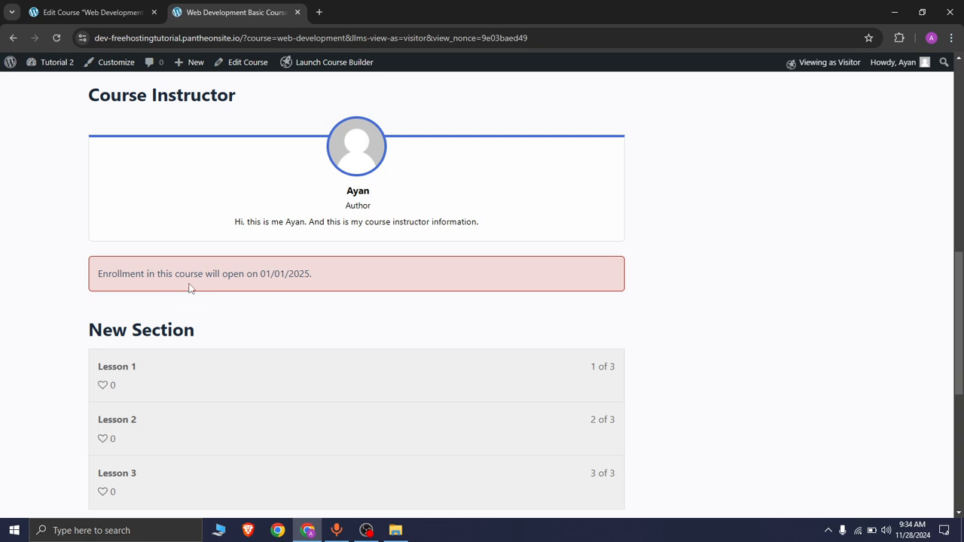
{"action": "left_click_drag", "start_coordinate": [205, 273], "coordinate": [253, 273]}
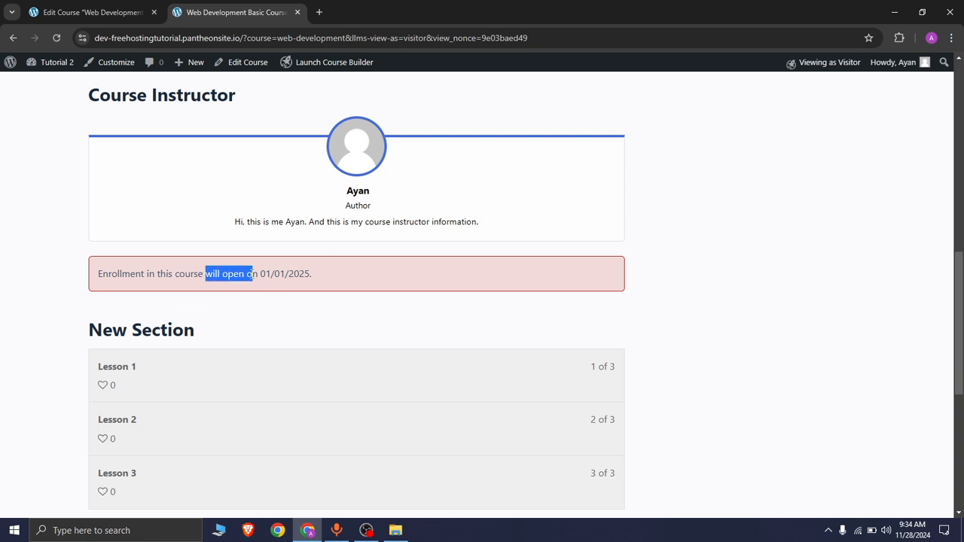
{"action": "left_click", "coordinate": [241, 272]}
{"action": "left_click", "coordinate": [129, 9]}
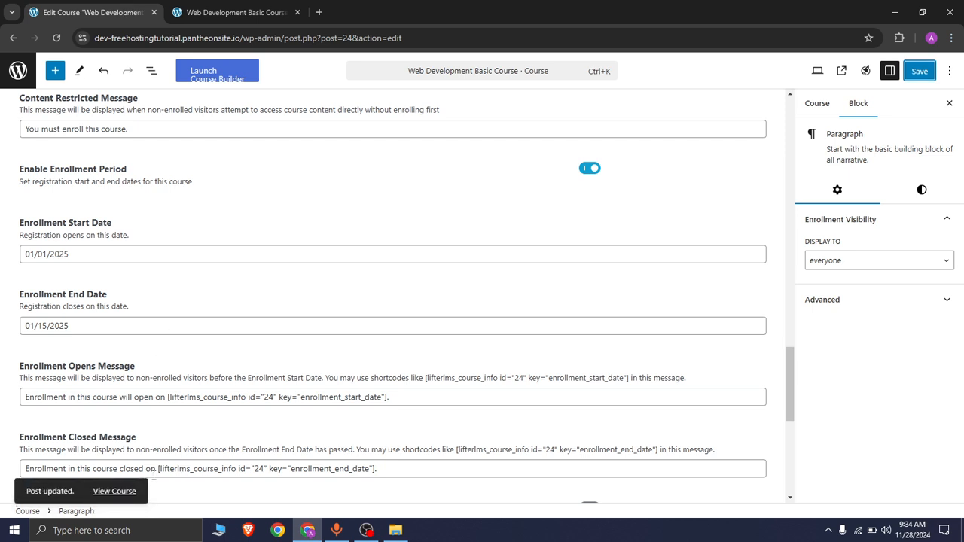
Rewrite the Enrollment Closed Message to begin "Enroll closed on" before the end-date shortcode, and save the course.
{"action": "left_click_drag", "start_coordinate": [145, 467], "coordinate": [4, 482]}
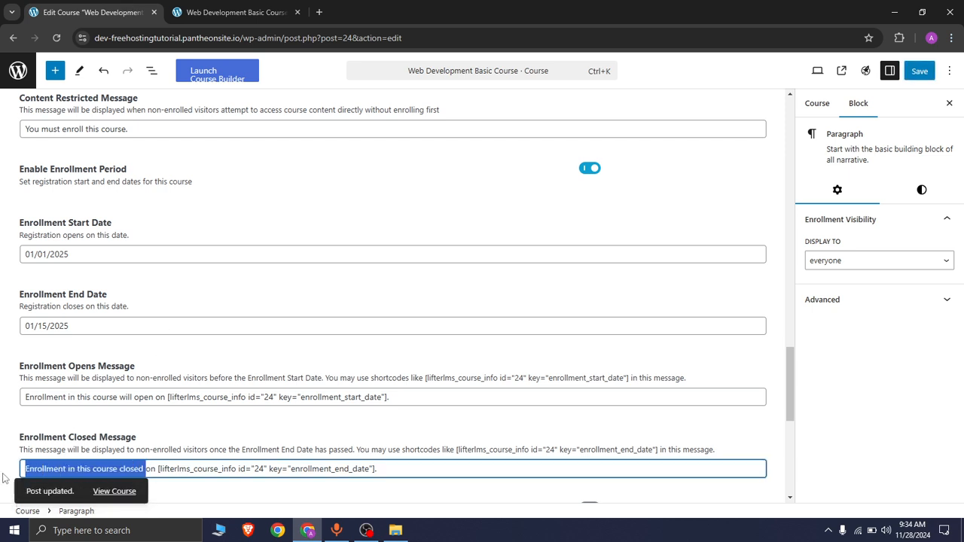
{"action": "type", "text": "safsdasd"}
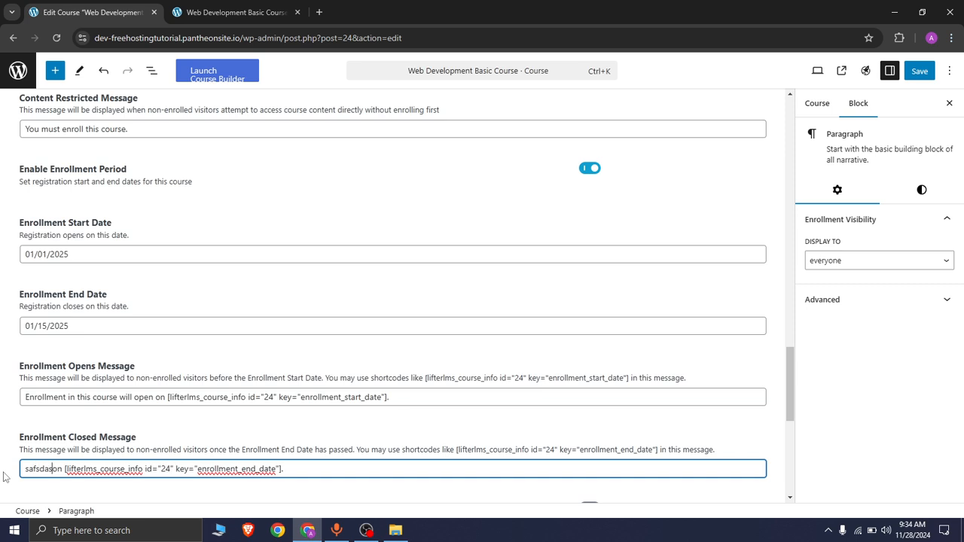
{"action": "key", "text": "BackSpace"}
{"action": "key", "text": "BackSpace"}
{"action": "key", "text": "BackSpace"}
{"action": "key", "text": "BackSpace"}
{"action": "key", "text": "BackSpace"}
{"action": "key", "text": "BackSpace"}
{"action": "key", "text": "BackSpace"}
{"action": "key", "text": "BackSpace"}
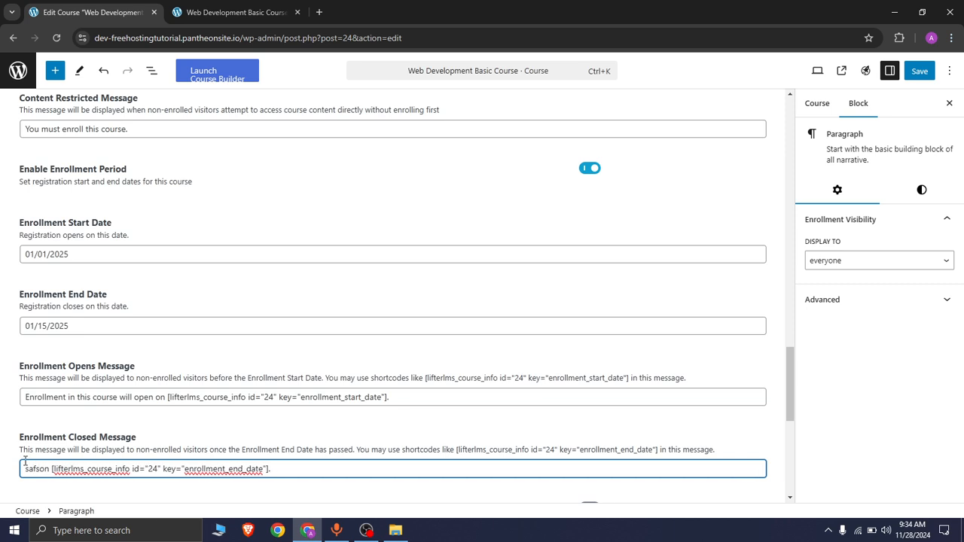
{"action": "type", "text": "Enr"}
{"action": "type", "text": "oll start"}
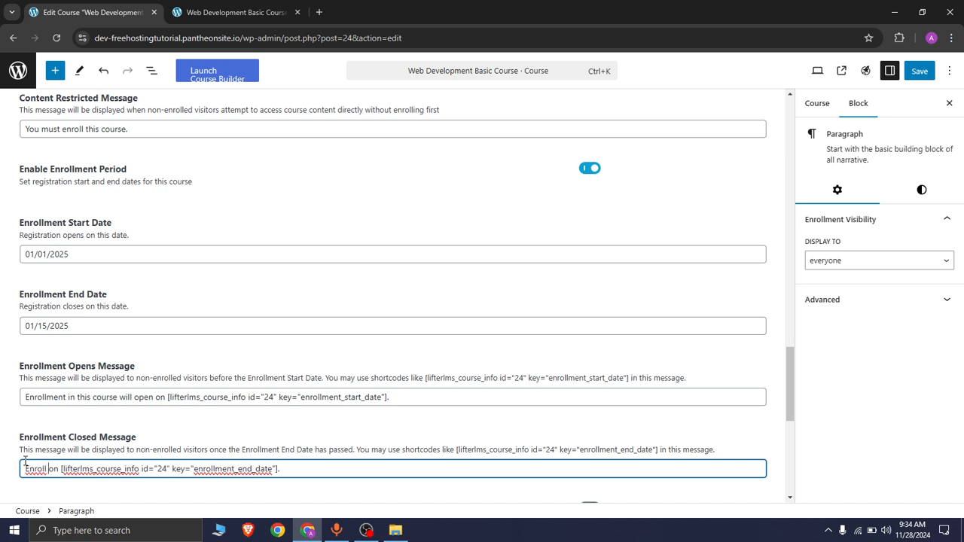
{"action": "type", "text": "s"}
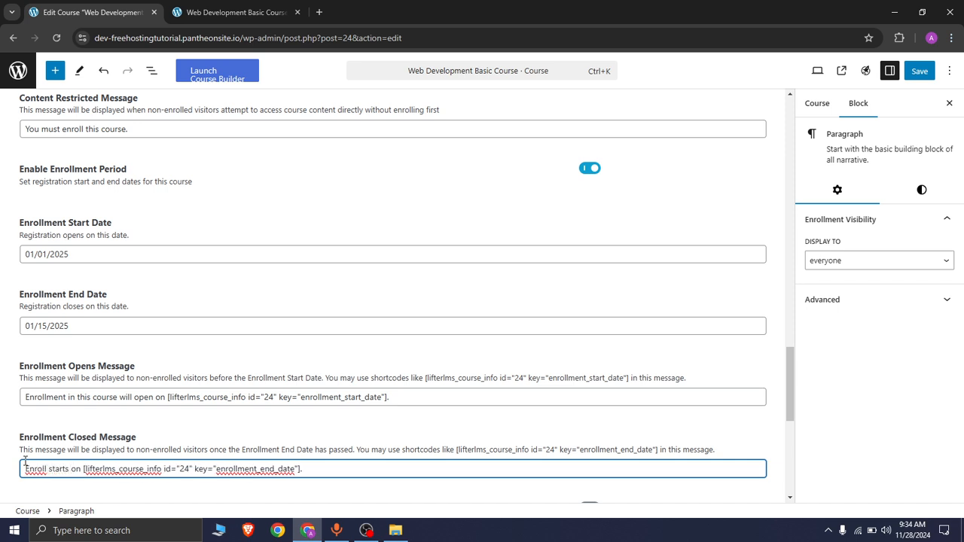
{"action": "double_click", "coordinate": [49, 468]}
{"action": "type", "text": "closes"}
{"action": "key", "text": "BackSpace"}
{"action": "type", "text": "d"}
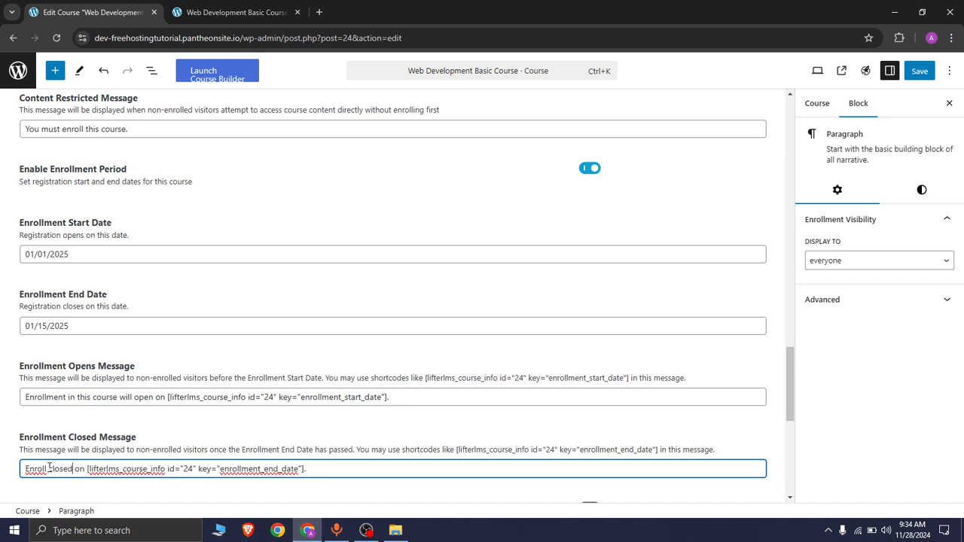
{"action": "left_click", "coordinate": [919, 71]}
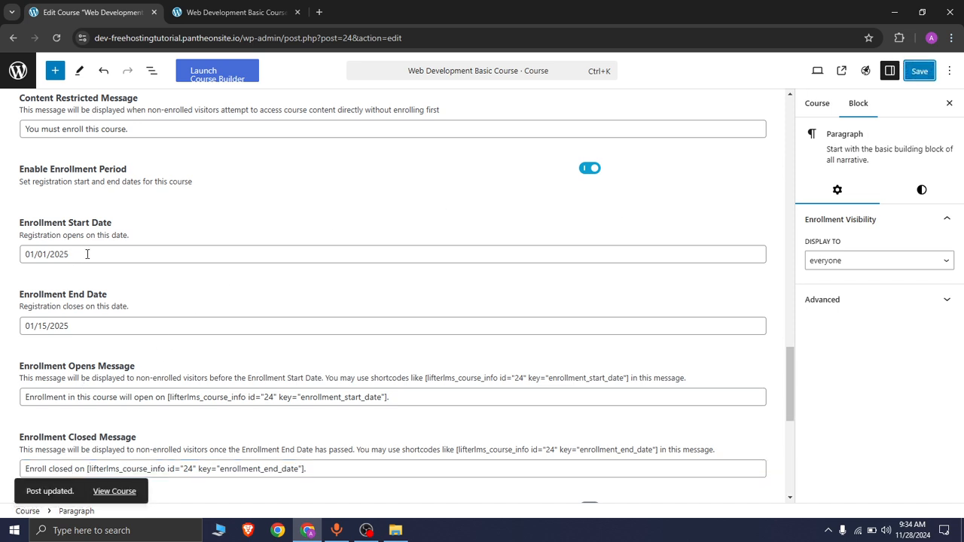
Refresh the visitor view of the course page to check the enrollment notice, then switch back to the editor.
{"action": "left_click", "coordinate": [234, 12]}
{"action": "left_click", "coordinate": [56, 37]}
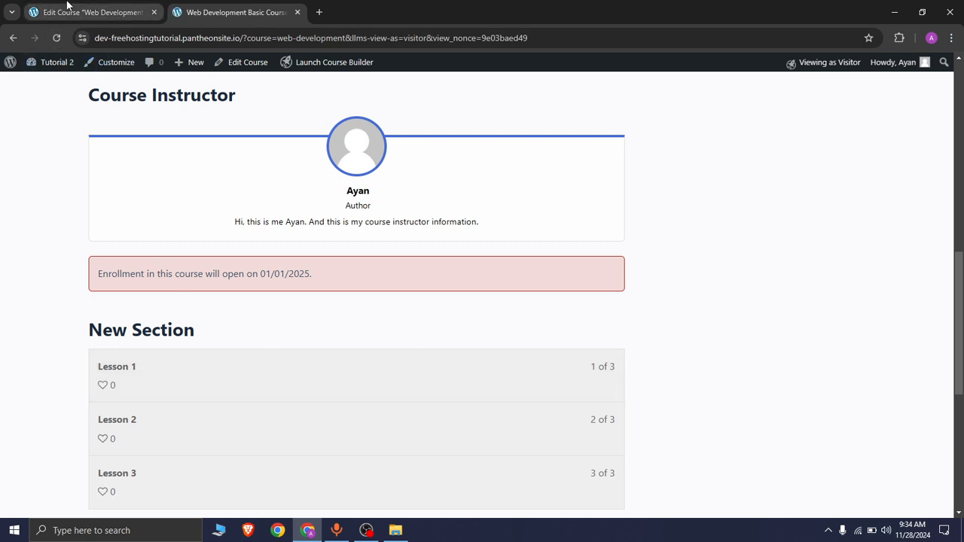
{"action": "left_click", "coordinate": [92, 9]}
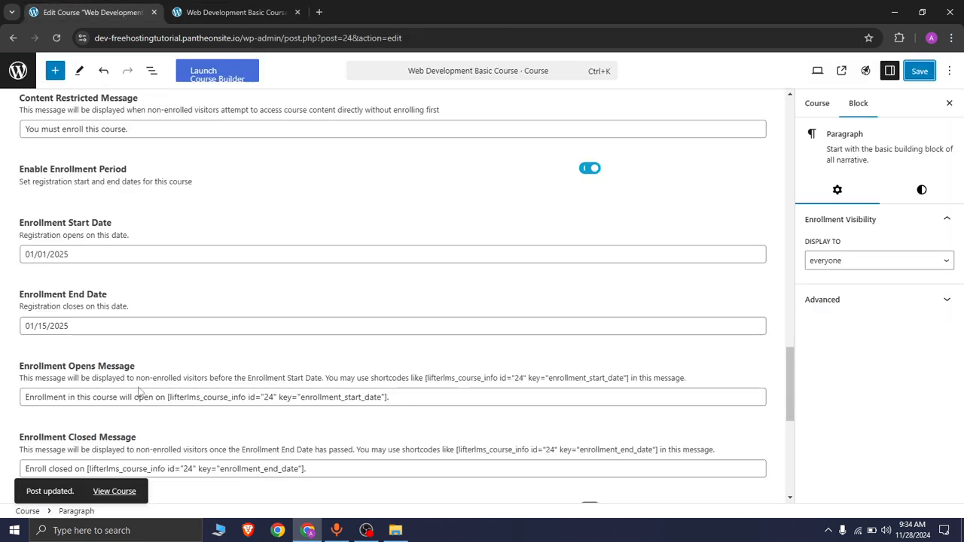
Set the Enrollment Start Date to 10/15/2024 using the date picker.
{"action": "scroll", "coordinate": [103, 276], "scroll_direction": "up", "scroll_amount": 1}
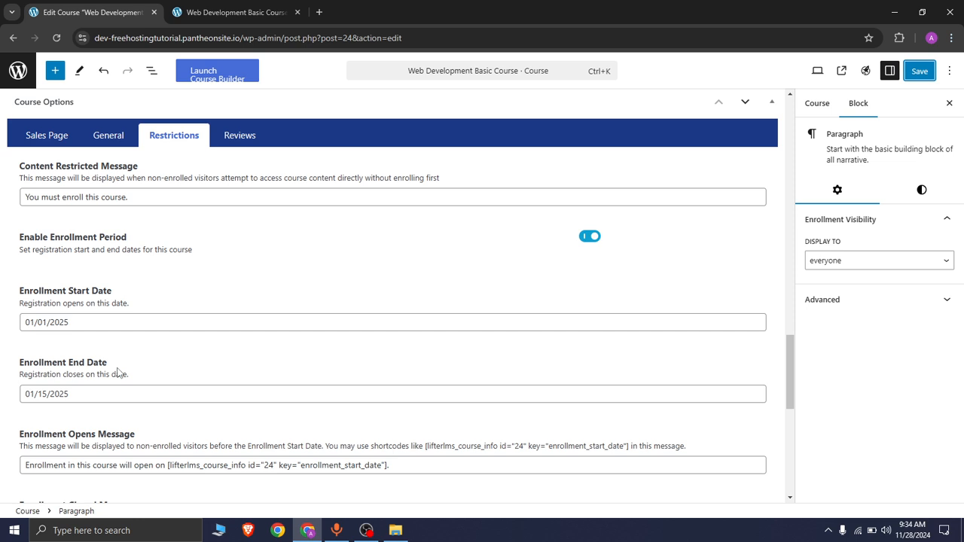
{"action": "left_click", "coordinate": [92, 324]}
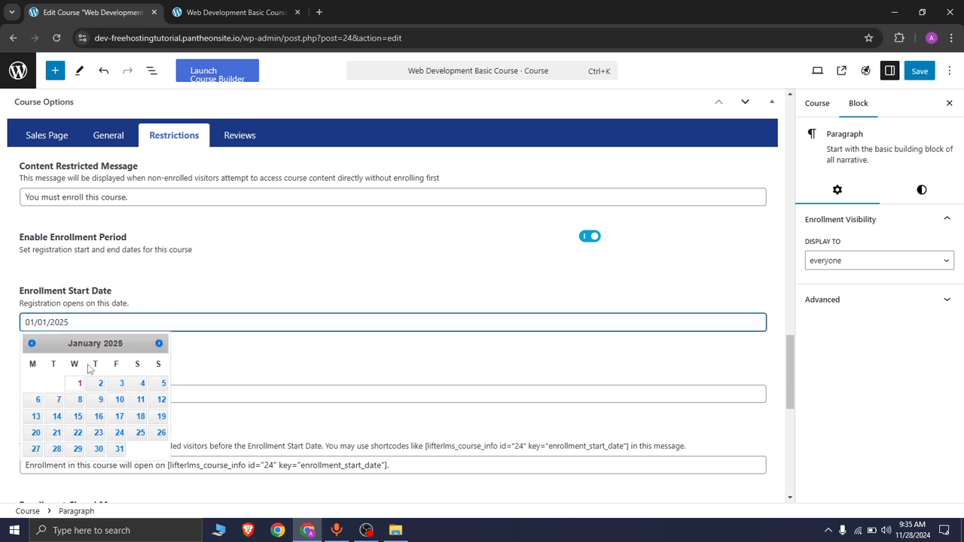
{"action": "left_click", "coordinate": [32, 345]}
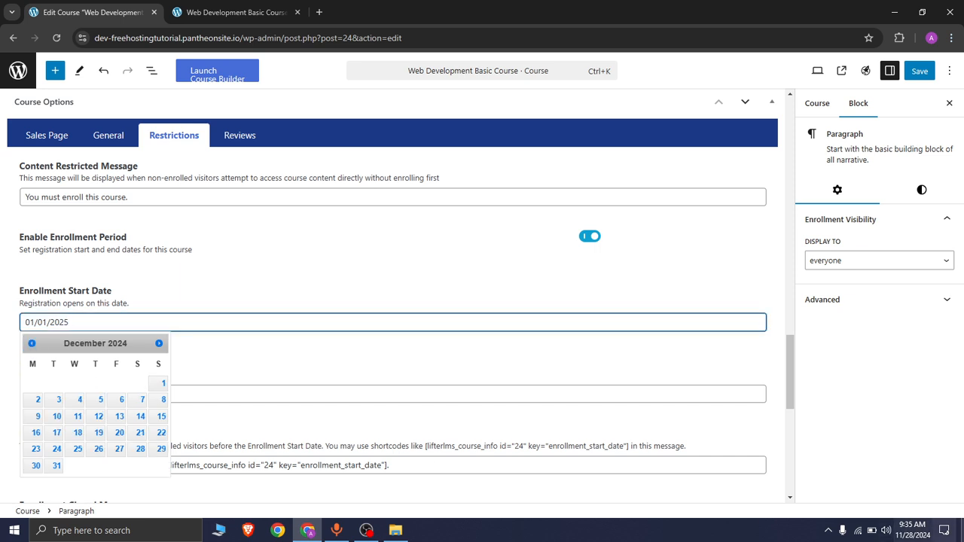
{"action": "left_click", "coordinate": [32, 344]}
{"action": "left_click", "coordinate": [32, 344]}
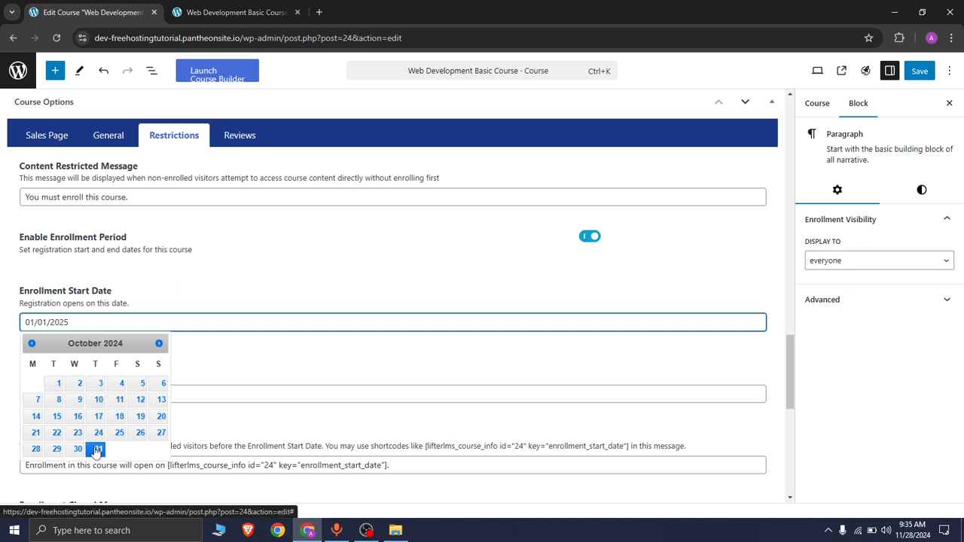
{"action": "left_click", "coordinate": [56, 416]}
Set the Enrollment End Date to 10/31/2024 using the date picker, and save the course.
{"action": "left_click", "coordinate": [82, 395]}
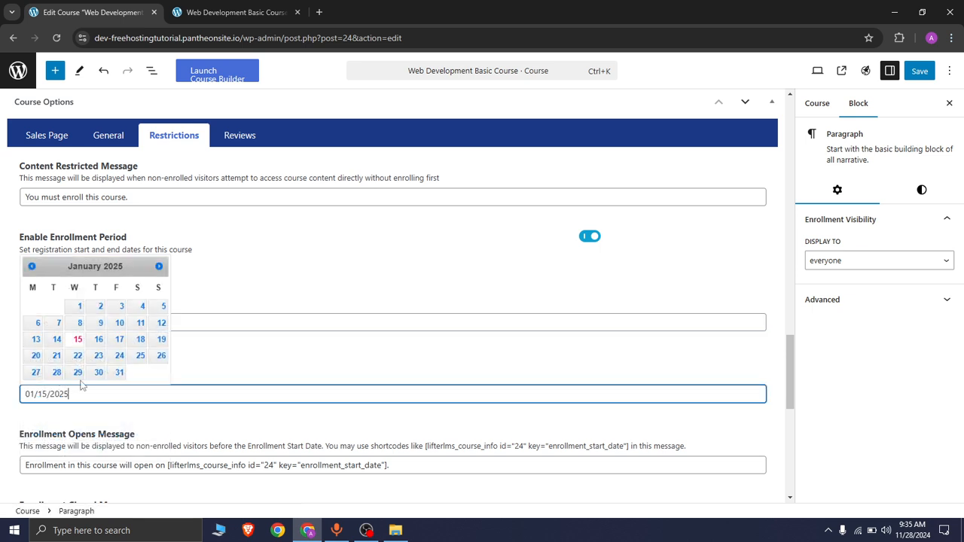
{"action": "left_click", "coordinate": [46, 273]}
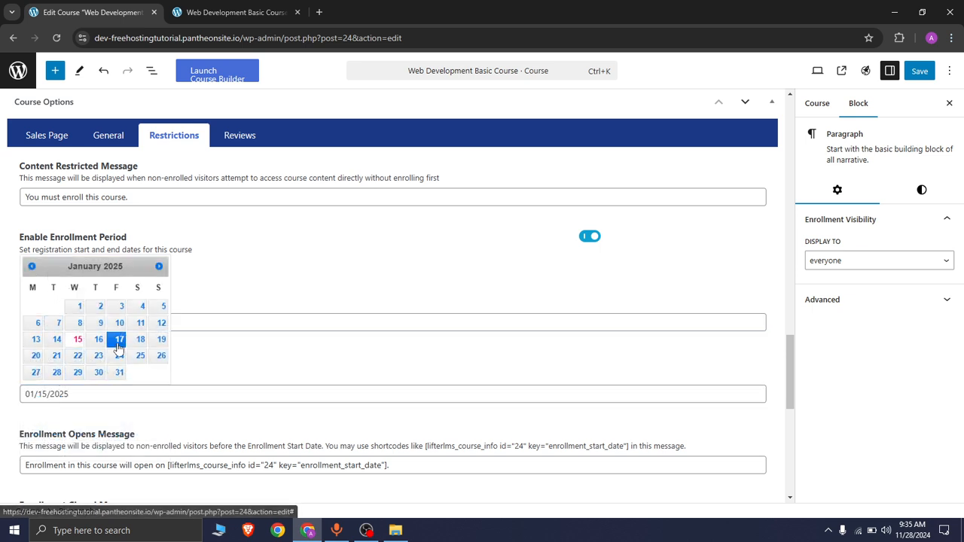
{"action": "left_click", "coordinate": [189, 381]}
{"action": "scroll", "coordinate": [92, 432], "scroll_direction": "up", "scroll_amount": 1}
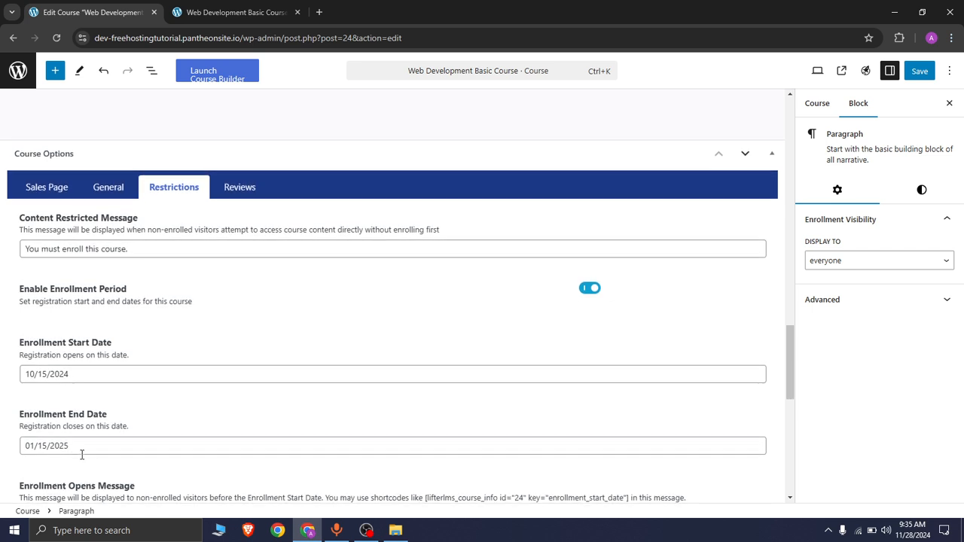
{"action": "left_click", "coordinate": [82, 446]}
{"action": "left_click", "coordinate": [32, 318]}
{"action": "left_click", "coordinate": [32, 318]}
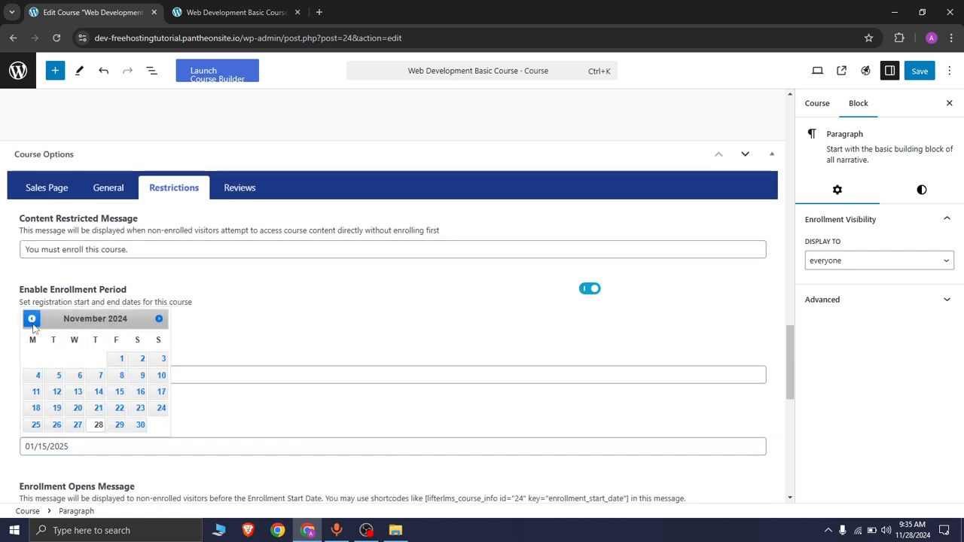
{"action": "left_click", "coordinate": [32, 318]}
{"action": "left_click", "coordinate": [99, 425]}
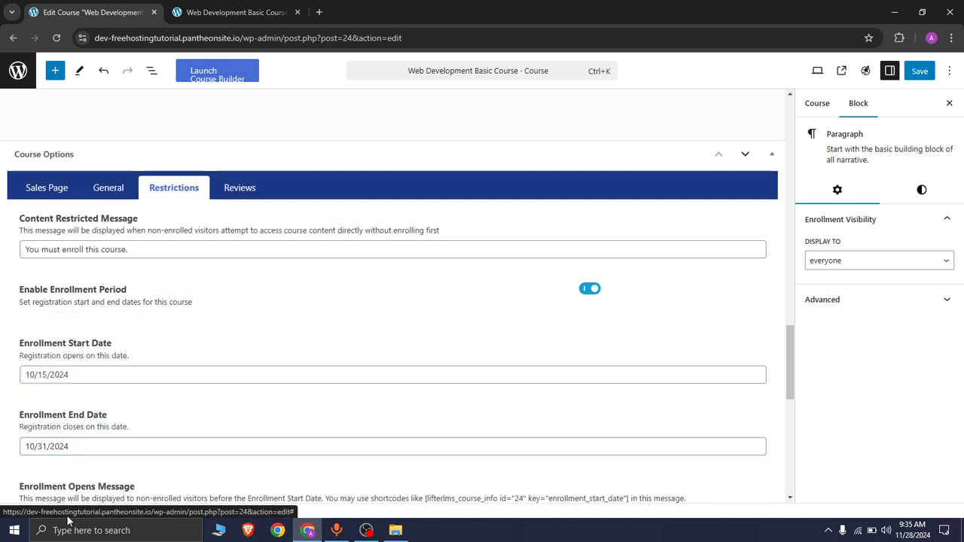
{"action": "left_click", "coordinate": [931, 78]}
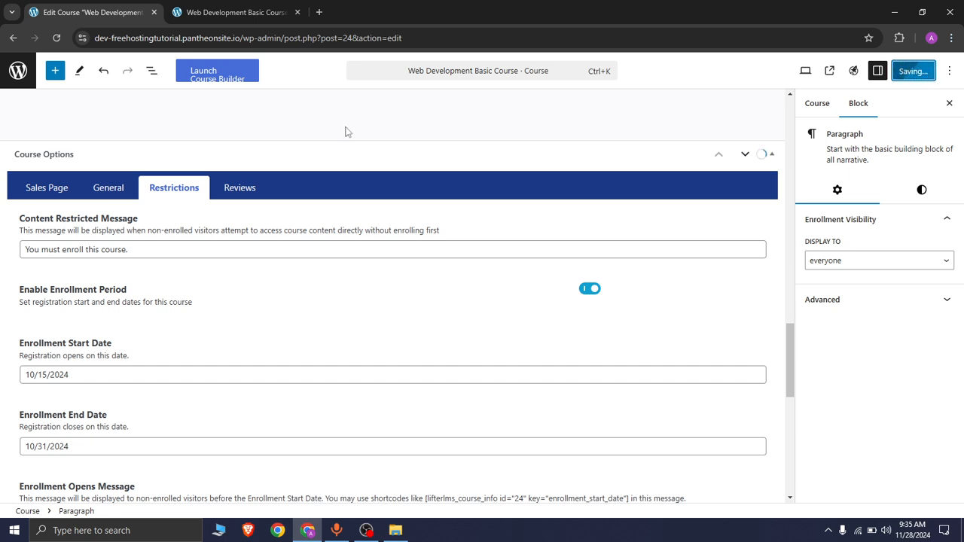
Reload the visitor view of the course page, examine the enrollment notice text, and return to the editor.
{"action": "left_click", "coordinate": [217, 13]}
{"action": "left_click", "coordinate": [57, 38]}
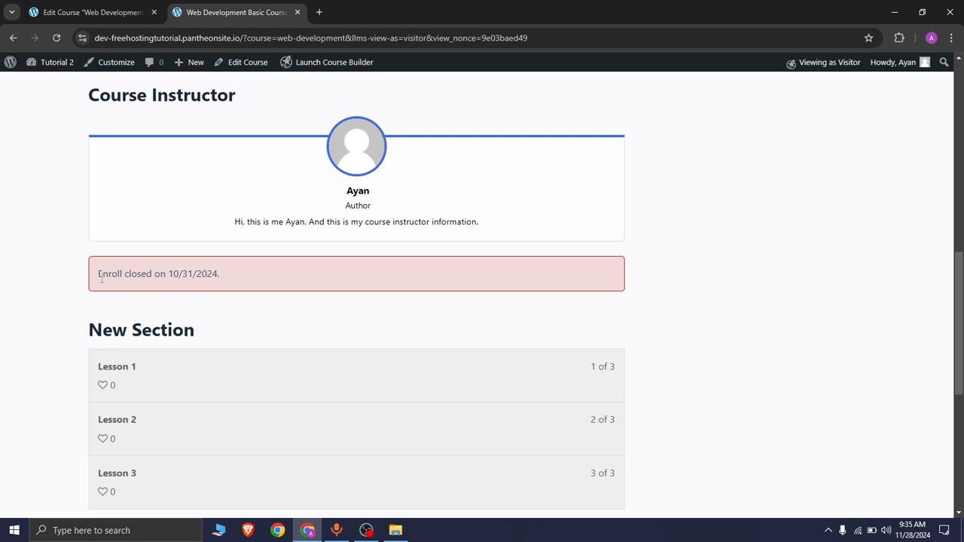
{"action": "left_click_drag", "start_coordinate": [97, 277], "coordinate": [255, 278]}
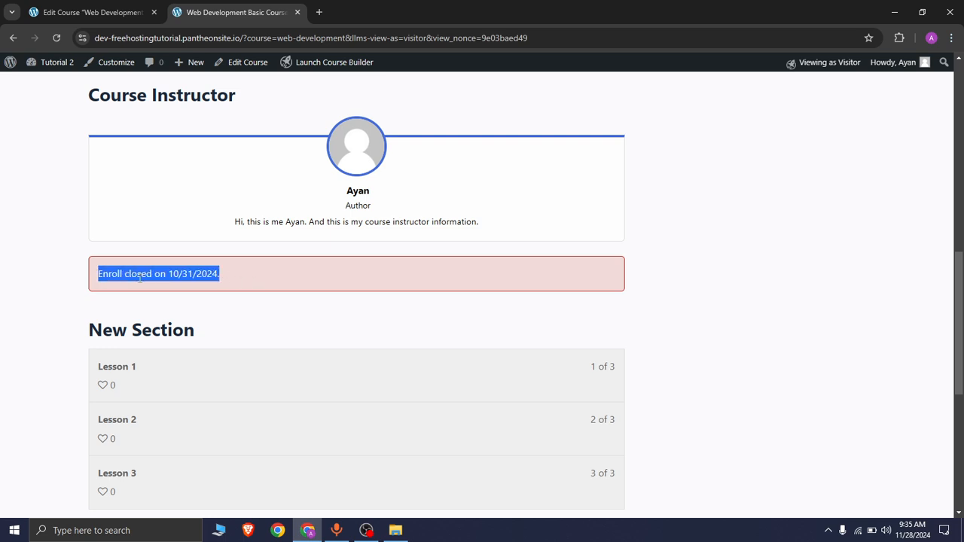
{"action": "left_click", "coordinate": [107, 6]}
{"action": "scroll", "coordinate": [359, 326], "scroll_direction": "down", "scroll_amount": 1}
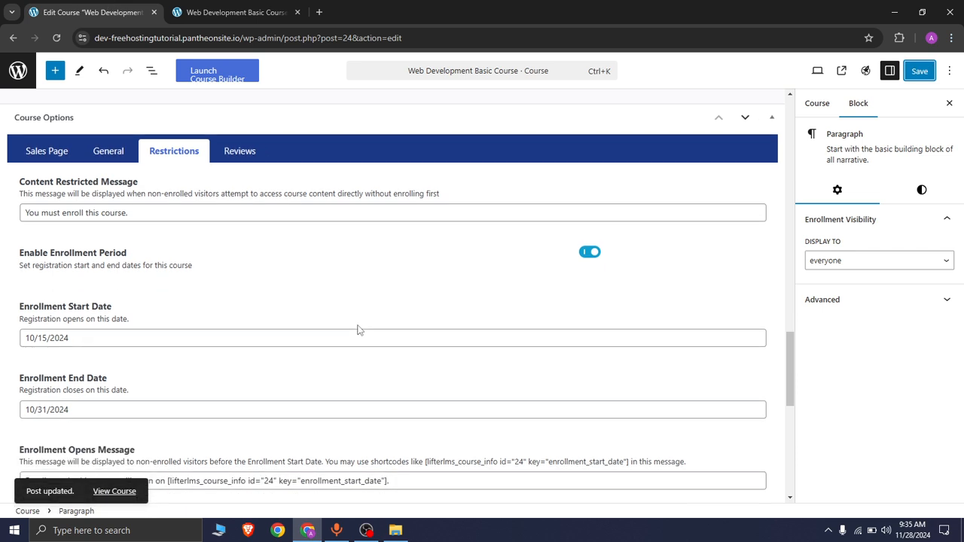